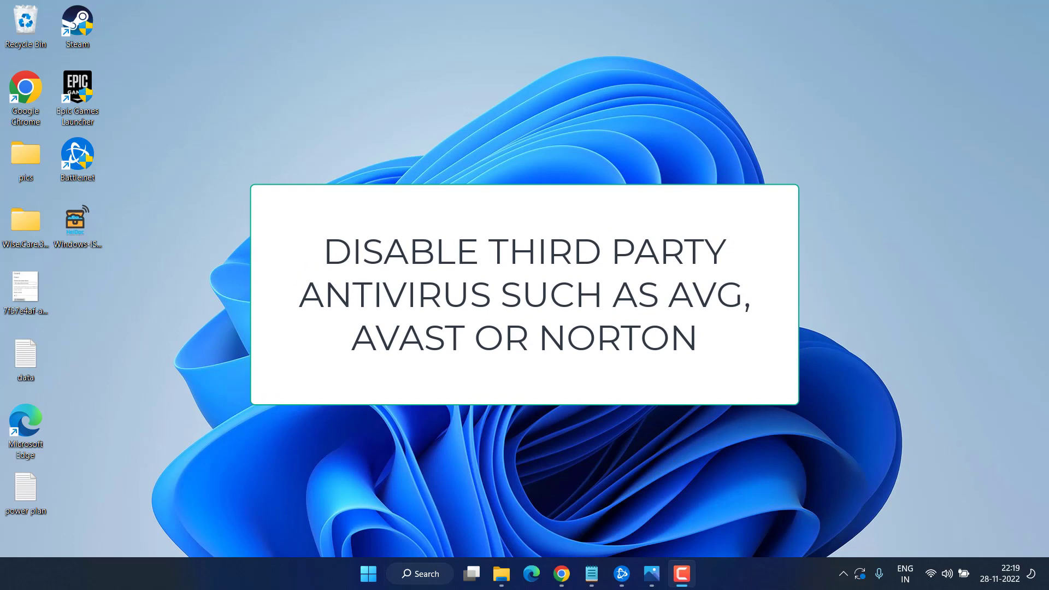
Step: Open Warzone 2.0's game options in Battle.net, then minimize the launcher to the desktop
{"action": "left_click", "coordinate": [621, 574]}
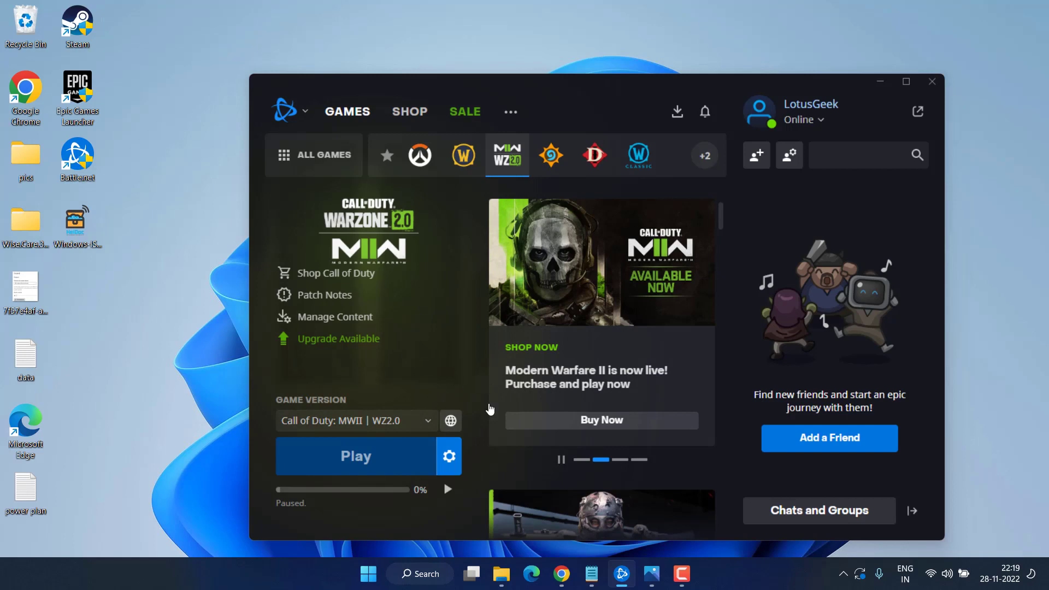
{"action": "left_click", "coordinate": [449, 457]}
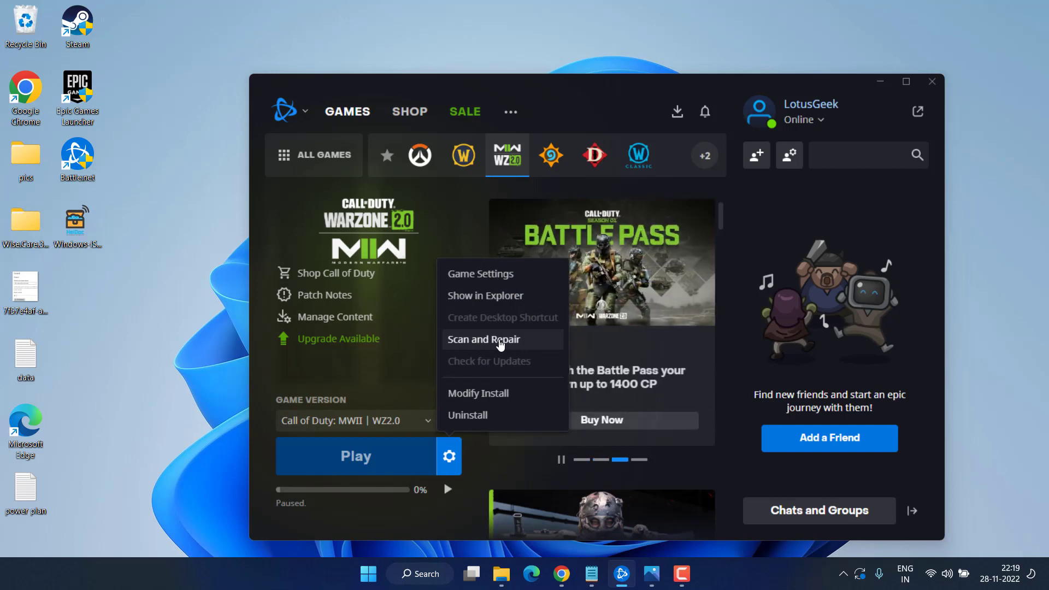
{"action": "left_click", "coordinate": [881, 82]}
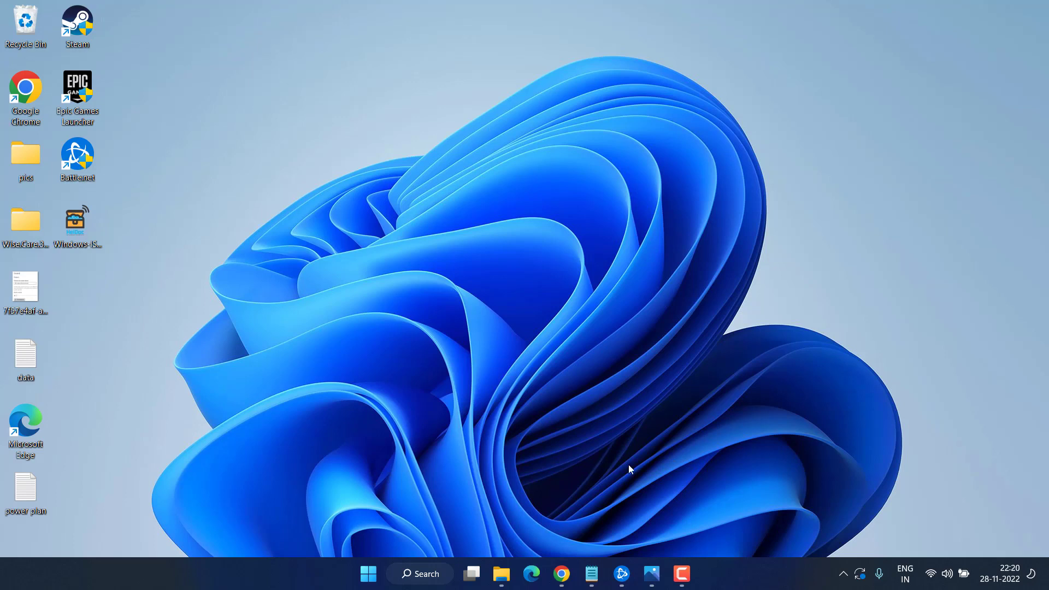
Step: View the GeForce Experience In-Game Overlay setting, then the Discord Game Overlay settings
{"action": "mouse_move", "coordinate": [652, 574]}
{"action": "left_click", "coordinate": [569, 510]}
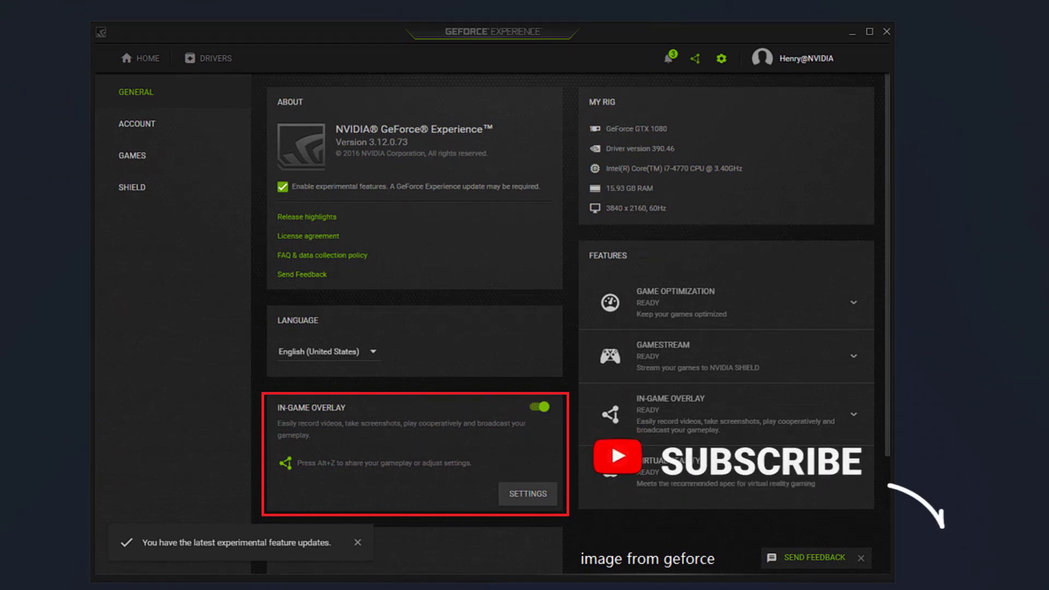
{"action": "mouse_move", "coordinate": [695, 589]}
{"action": "left_click", "coordinate": [789, 567]}
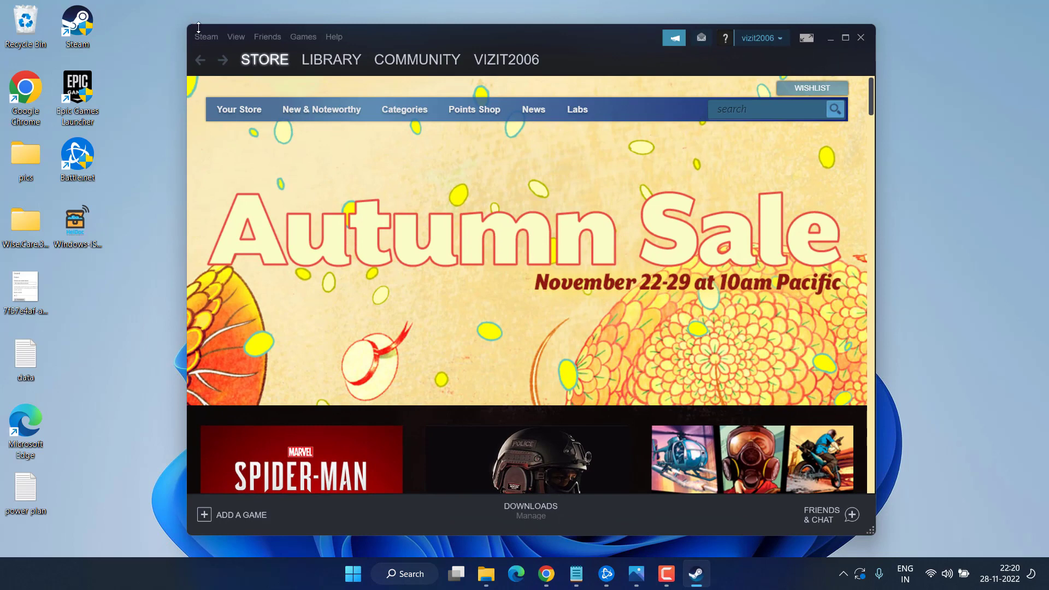
Step: Leave 'Enable the Steam Overlay while in-game' unchecked in Steam Settings, confirm, and close Steam
{"action": "left_click", "coordinate": [202, 36]}
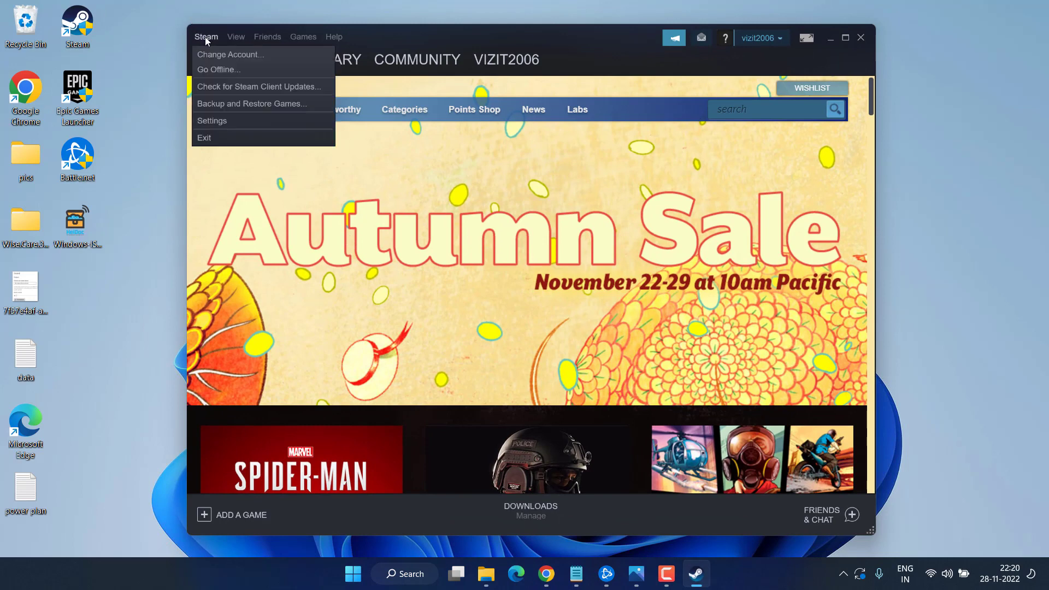
{"action": "left_click", "coordinate": [221, 120]}
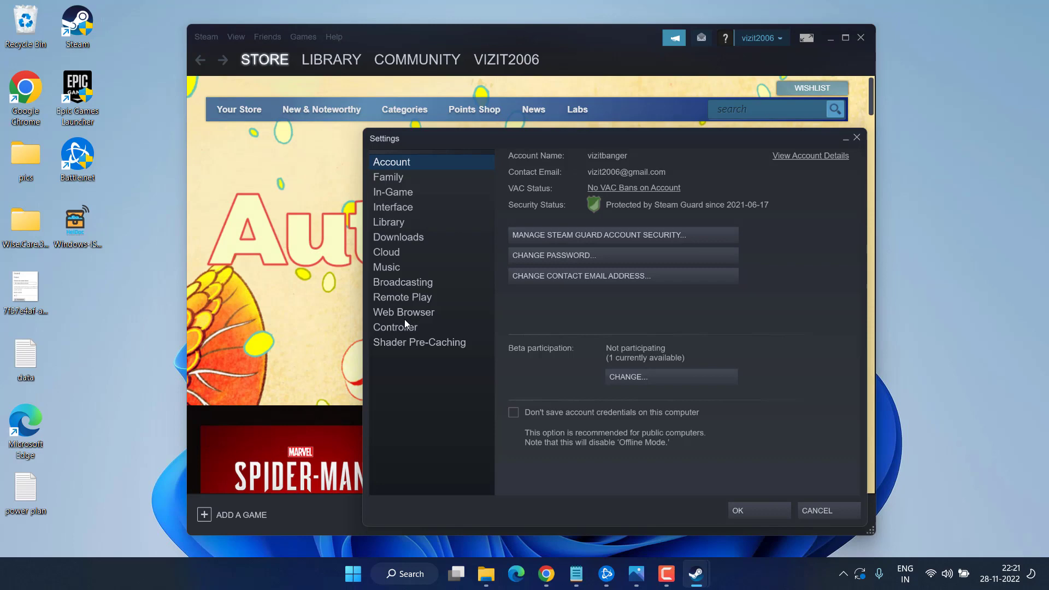
{"action": "left_click", "coordinate": [391, 192]}
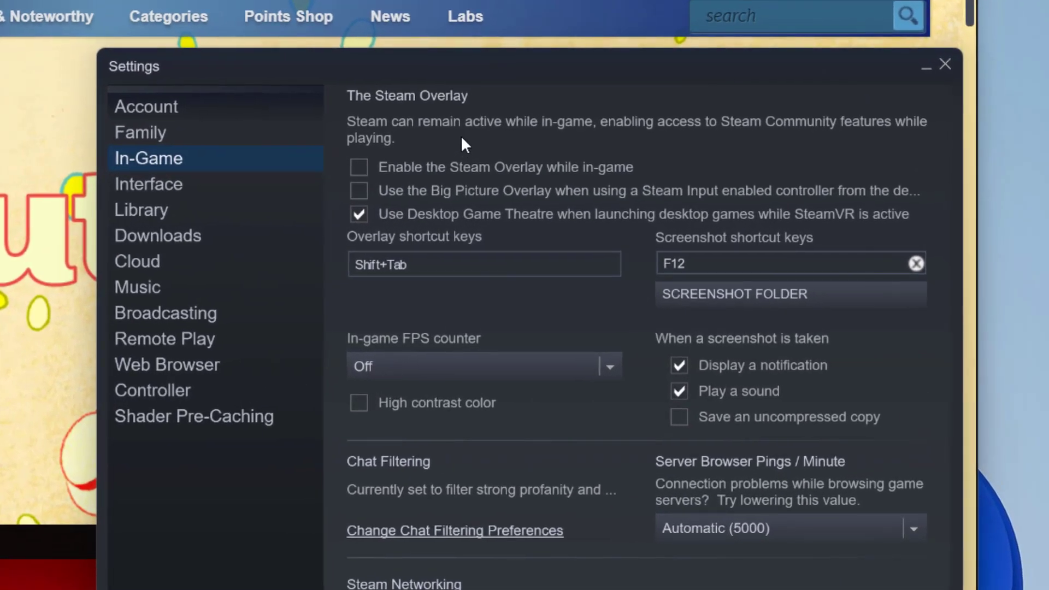
{"action": "left_click", "coordinate": [361, 167]}
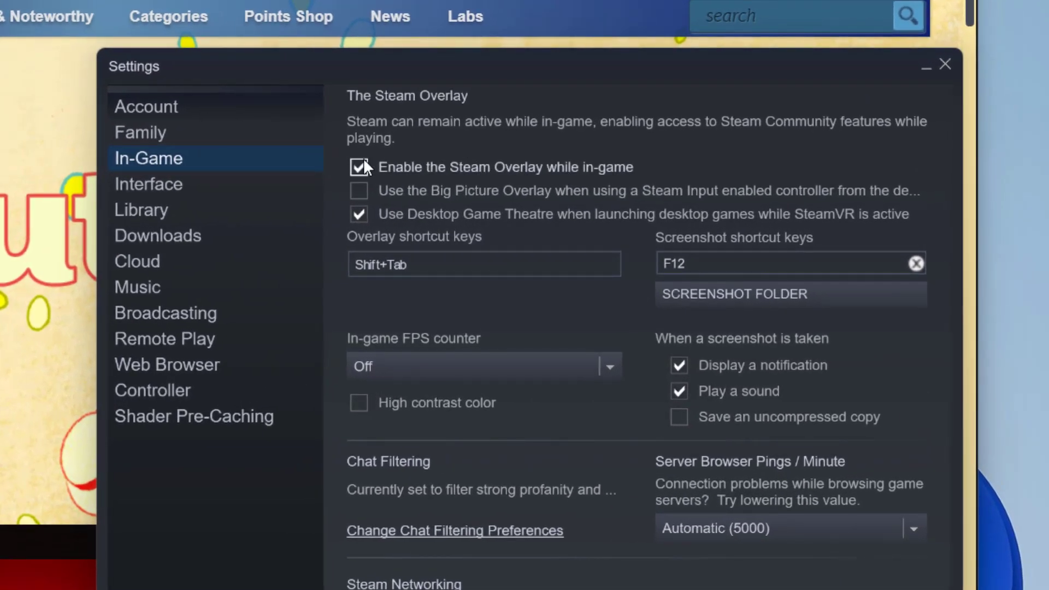
{"action": "left_click", "coordinate": [394, 168]}
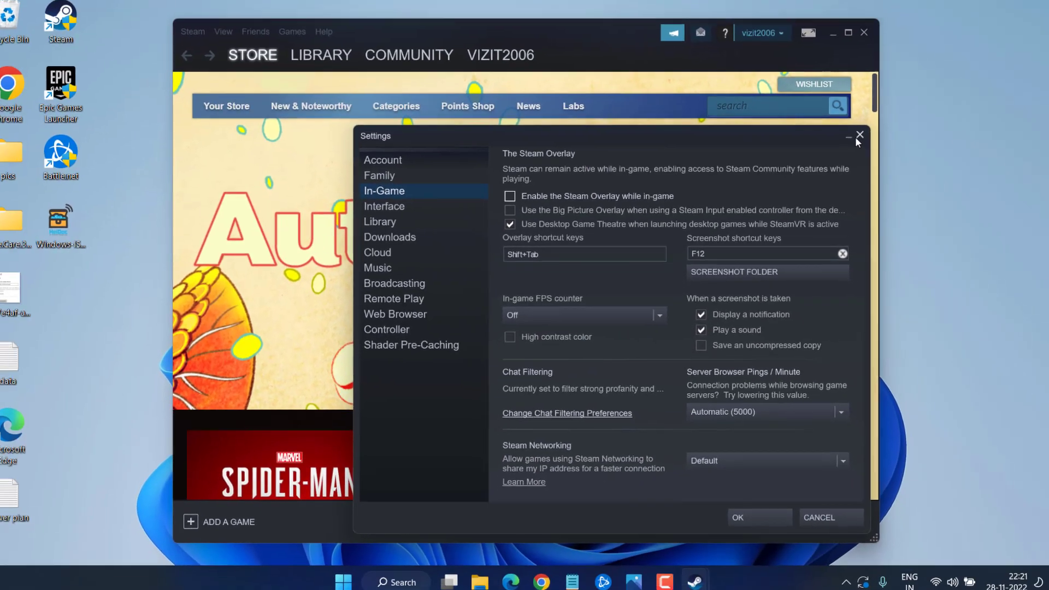
{"action": "left_click", "coordinate": [858, 136]}
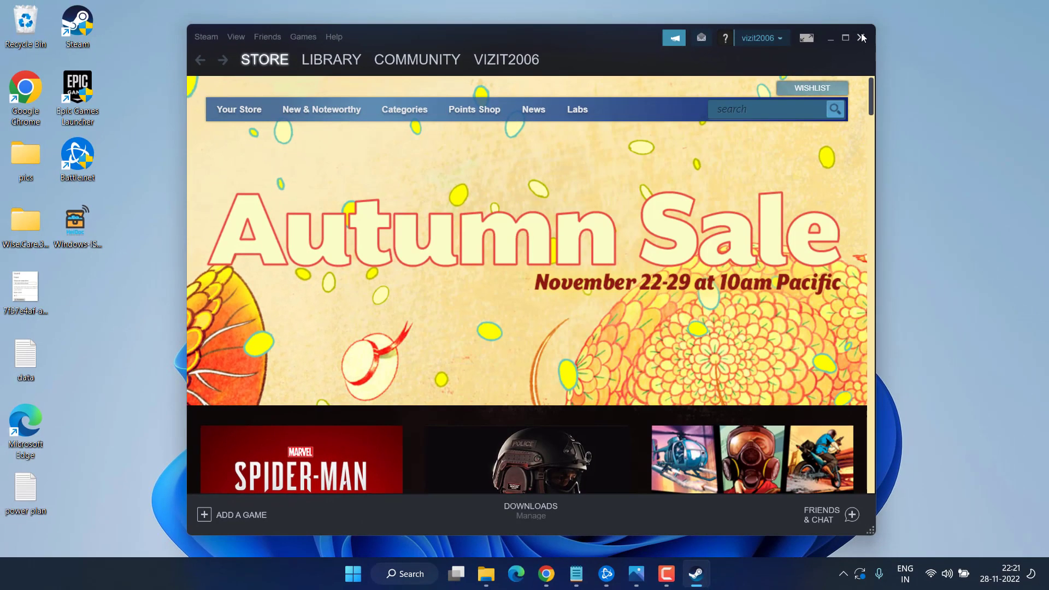
{"action": "left_click", "coordinate": [864, 32]}
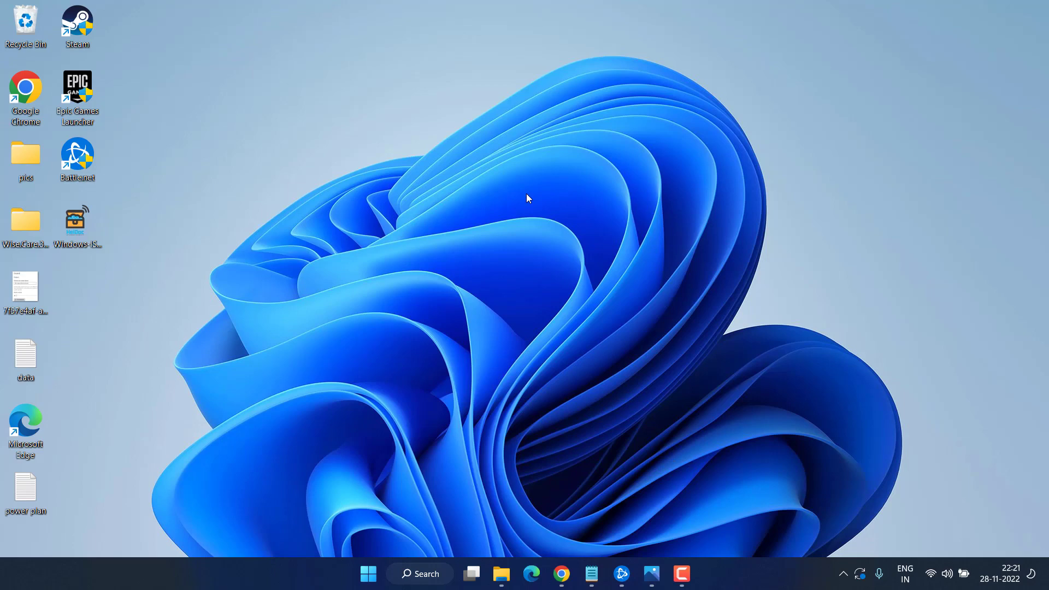
Step: Turn off the controller button opening Xbox Game Bar in Gaming settings
{"action": "key", "text": "super+i"}
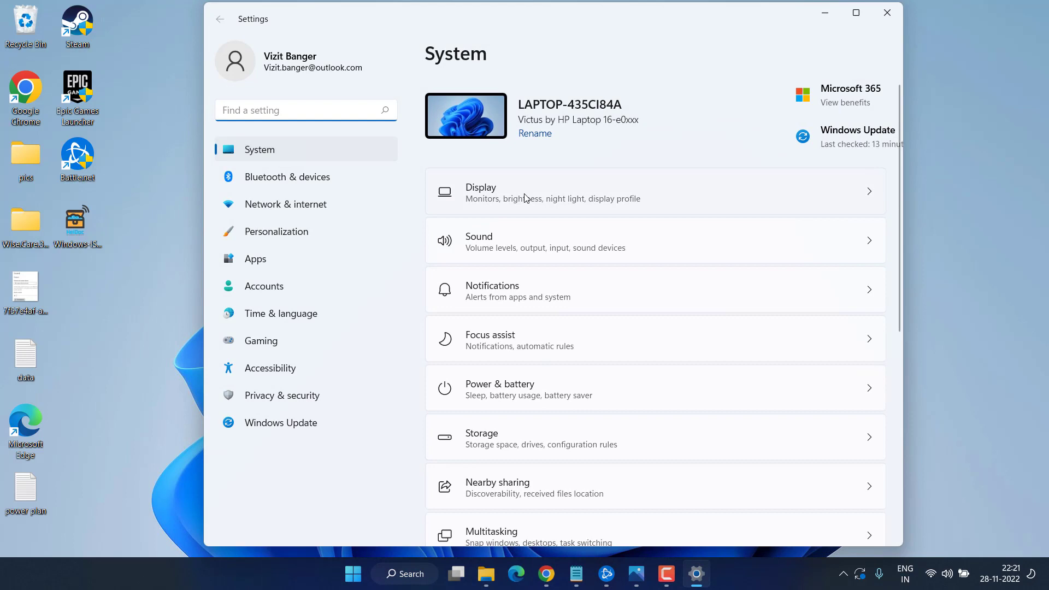
{"action": "left_click", "coordinate": [300, 340]}
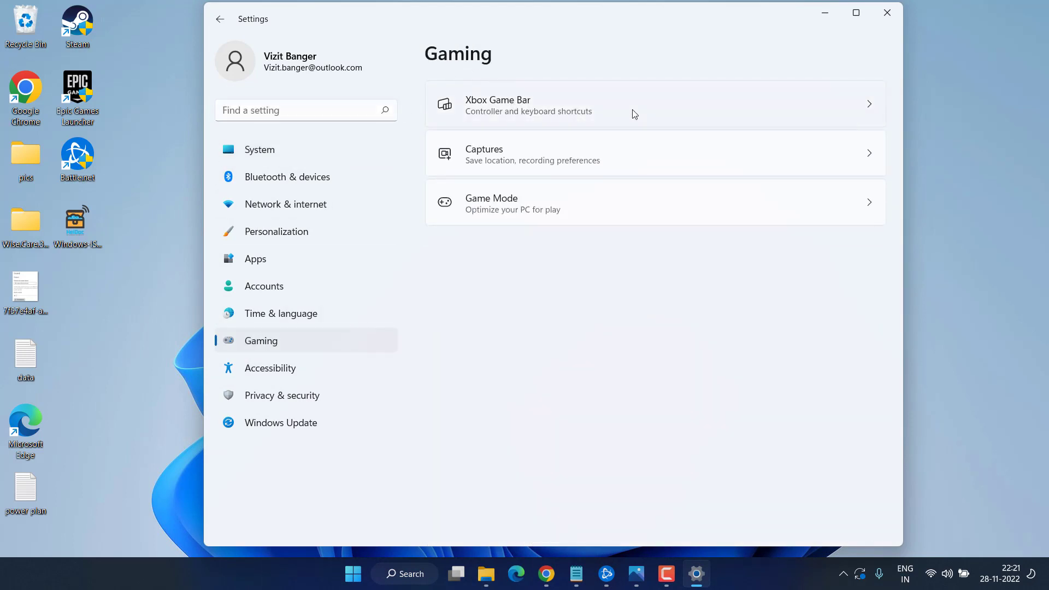
{"action": "left_click", "coordinate": [632, 110]}
{"action": "left_click", "coordinate": [861, 101]}
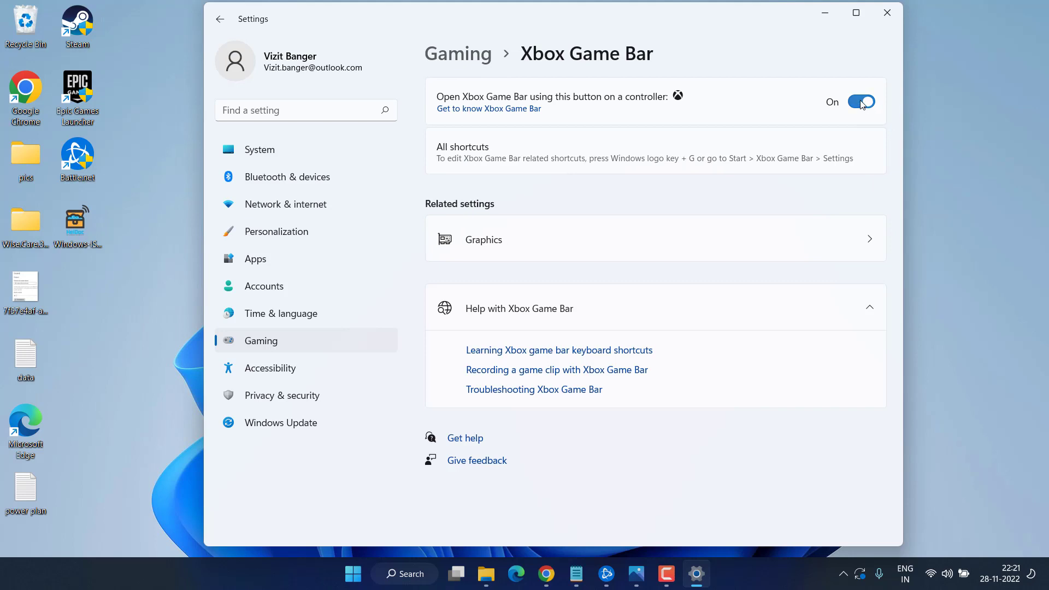
Step: Disable game audio capture and mouse cursor capture under Captures, then close Settings
{"action": "left_click", "coordinate": [276, 343]}
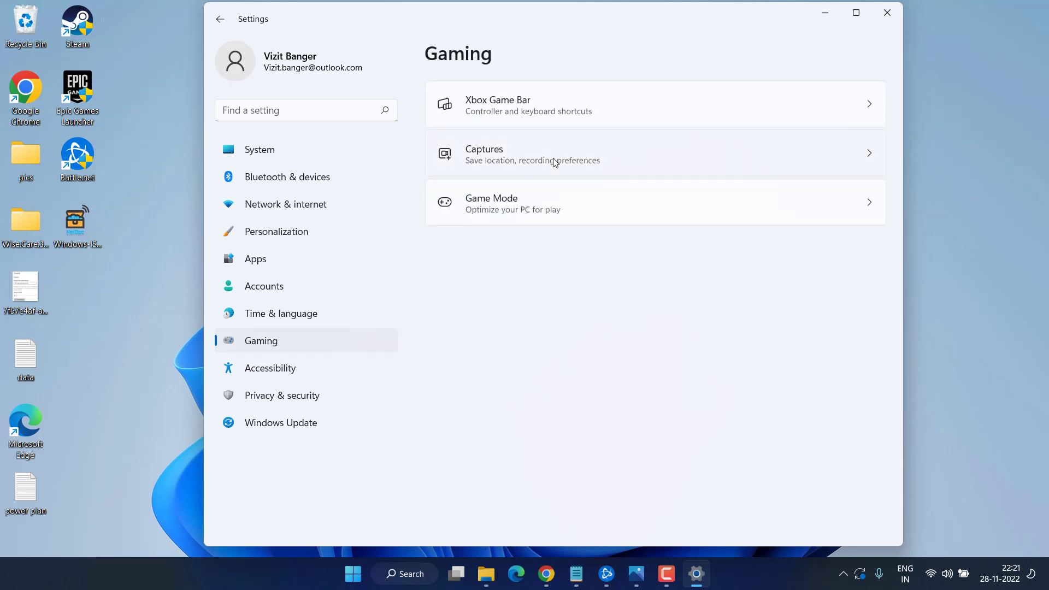
{"action": "left_click", "coordinate": [554, 162]}
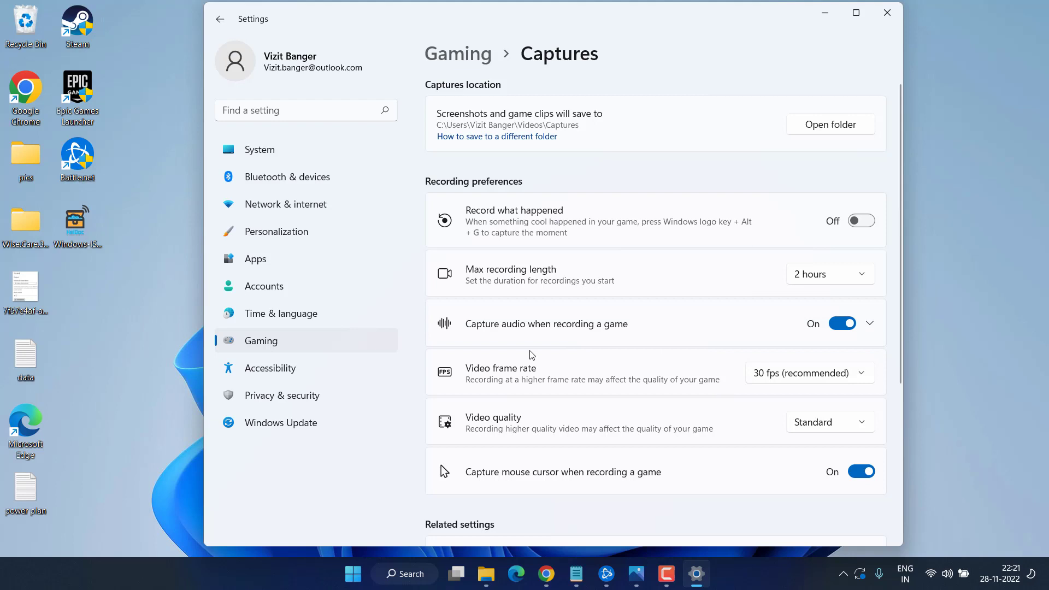
{"action": "left_click", "coordinate": [845, 325]}
{"action": "scroll", "coordinate": [684, 330], "scroll_direction": "down", "scroll_amount": 3}
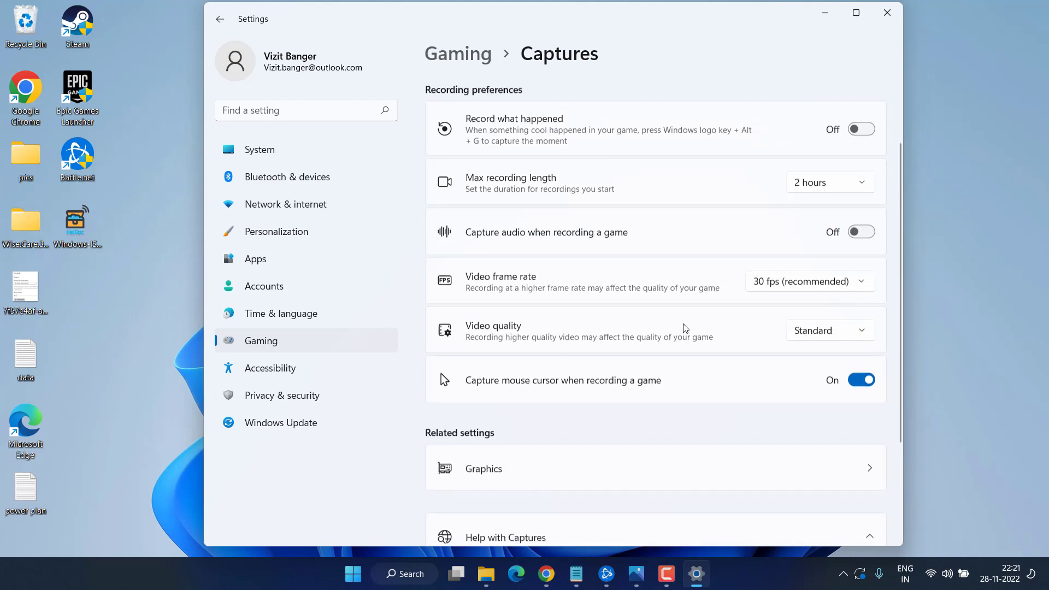
{"action": "left_click", "coordinate": [863, 329]}
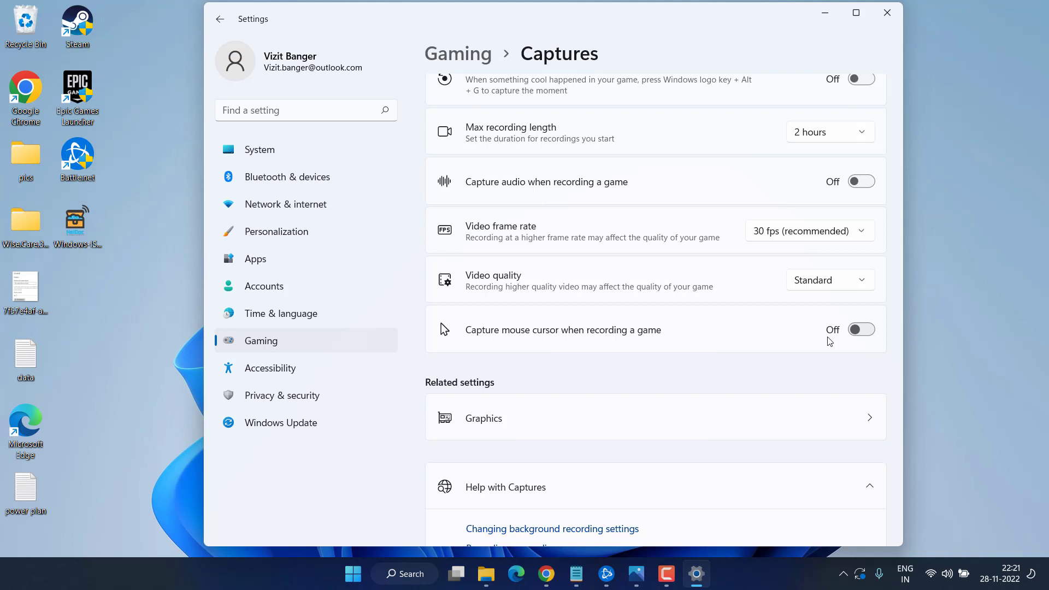
{"action": "key", "text": "alt+F4"}
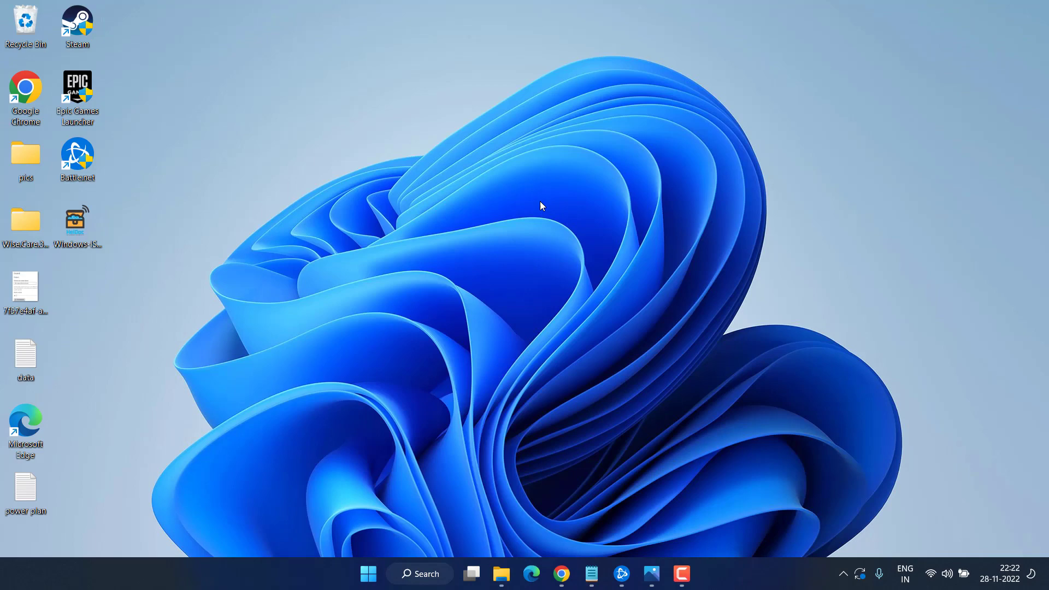
Step: Open the %UserProfile%\Documents\ folder through the Run dialog
{"action": "right_click", "coordinate": [368, 574]}
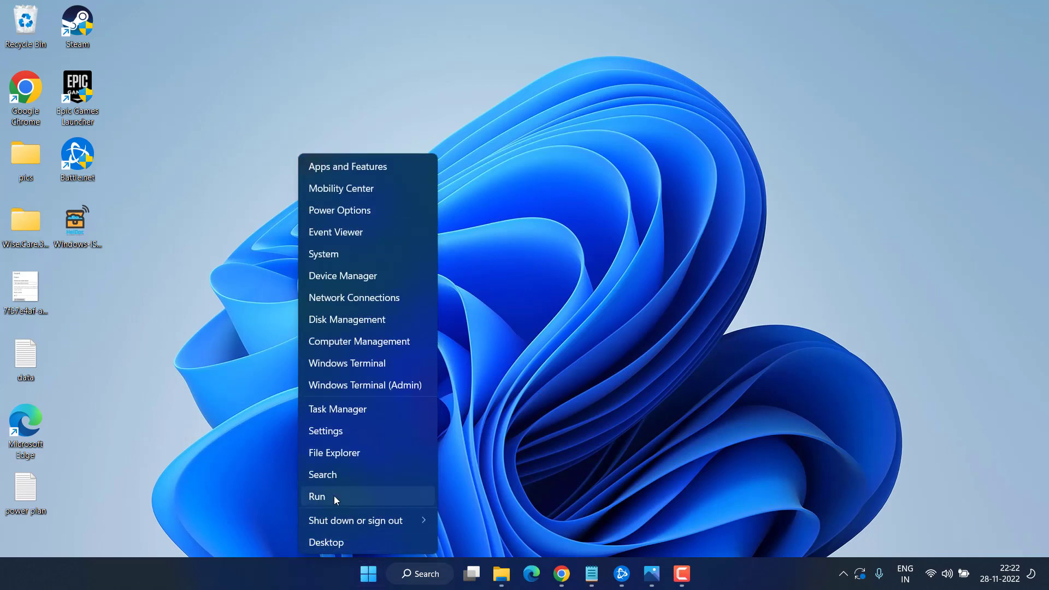
{"action": "left_click", "coordinate": [333, 497]}
{"action": "type", "text": "%"}
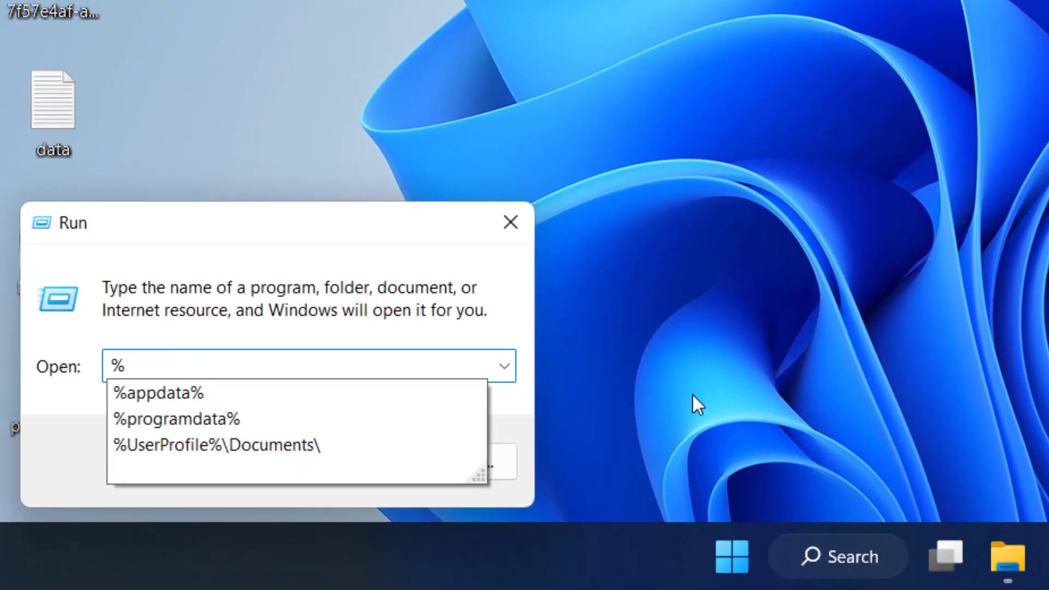
{"action": "key", "text": "Down"}
{"action": "key", "text": "Down"}
{"action": "key", "text": "Down"}
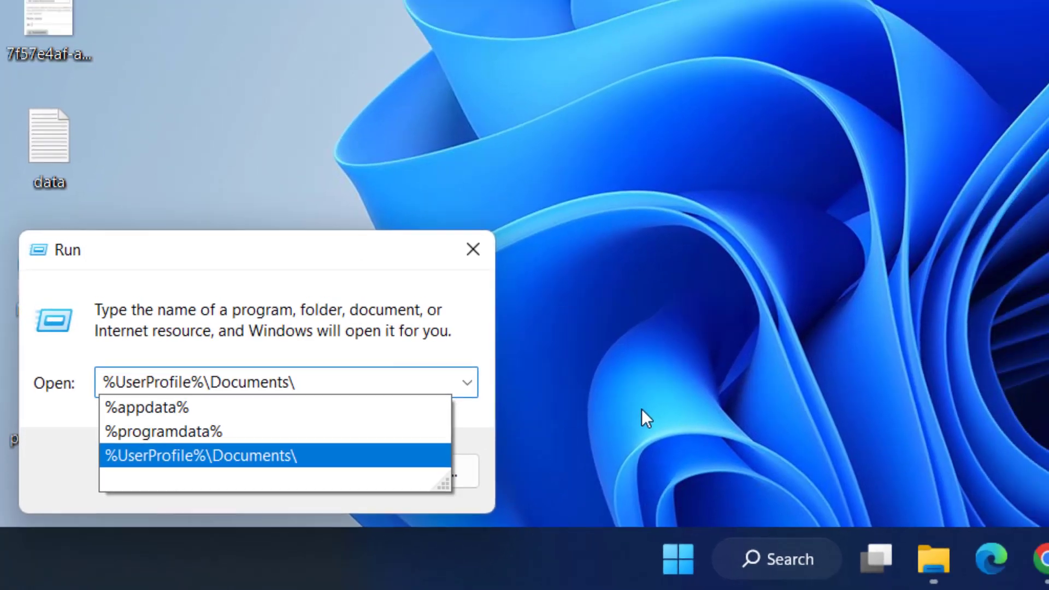
{"action": "key", "text": "Return"}
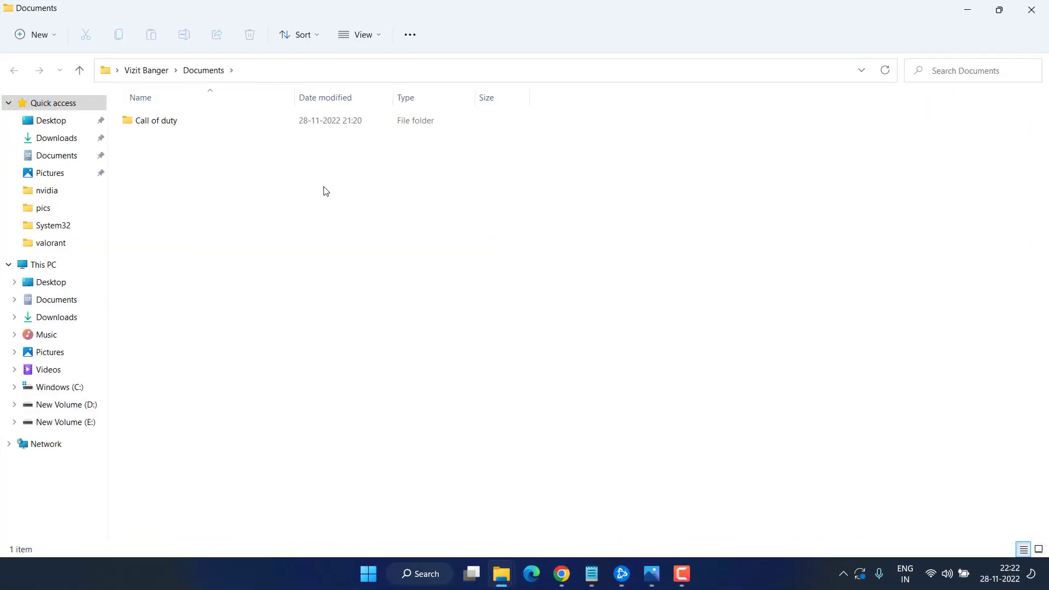
Step: Delete the Call of duty folder and close File Explorer
{"action": "left_click_drag", "start_coordinate": [192, 292], "coordinate": [160, 109]}
{"action": "right_click", "coordinate": [154, 123]}
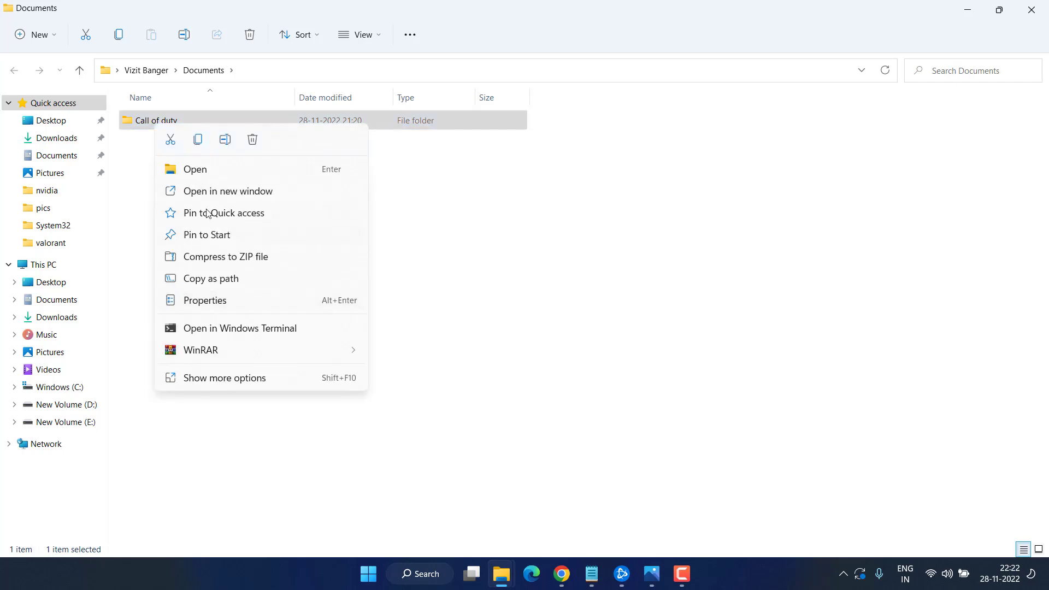
{"action": "left_click", "coordinate": [253, 139]}
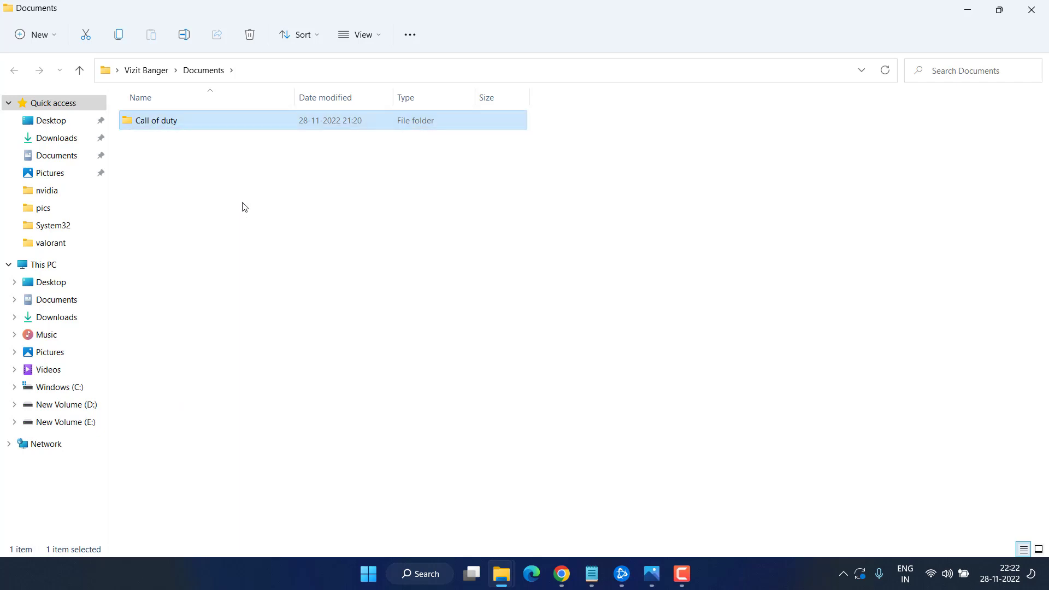
{"action": "left_click", "coordinate": [1032, 9]}
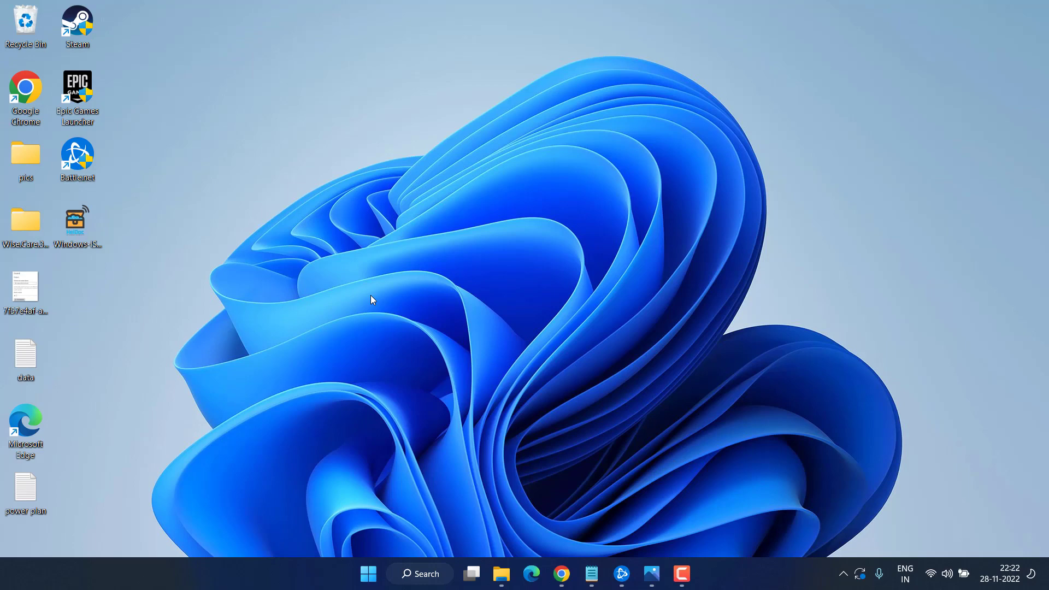
Step: Launch regedit and go to HKEY_LOCAL_MACHINE\SOFTWARE\Microsoft\Cryptography
{"action": "right_click", "coordinate": [369, 574]}
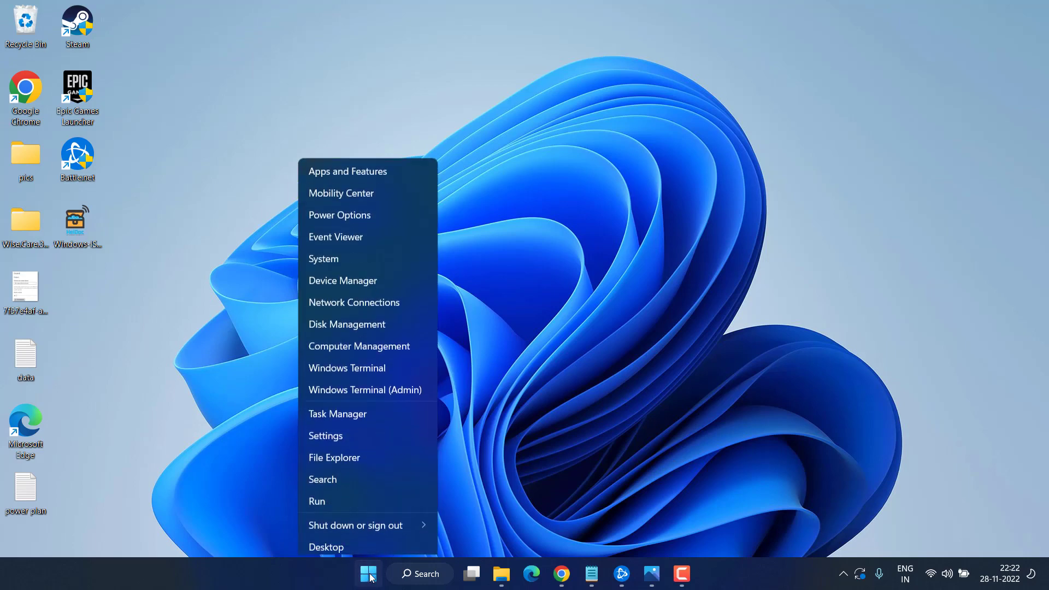
{"action": "left_click", "coordinate": [342, 495]}
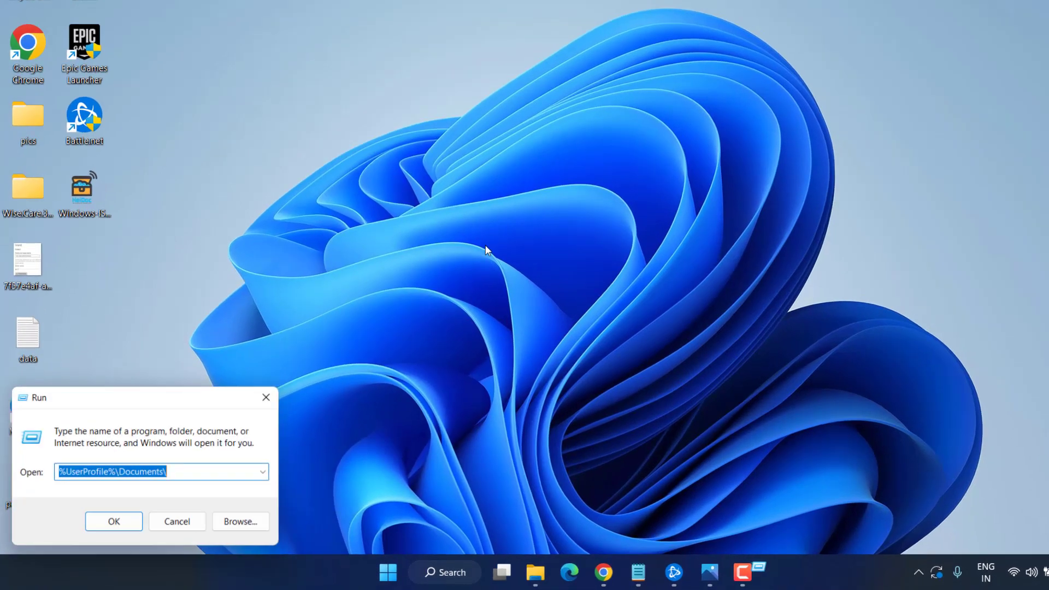
{"action": "type", "text": "reg"}
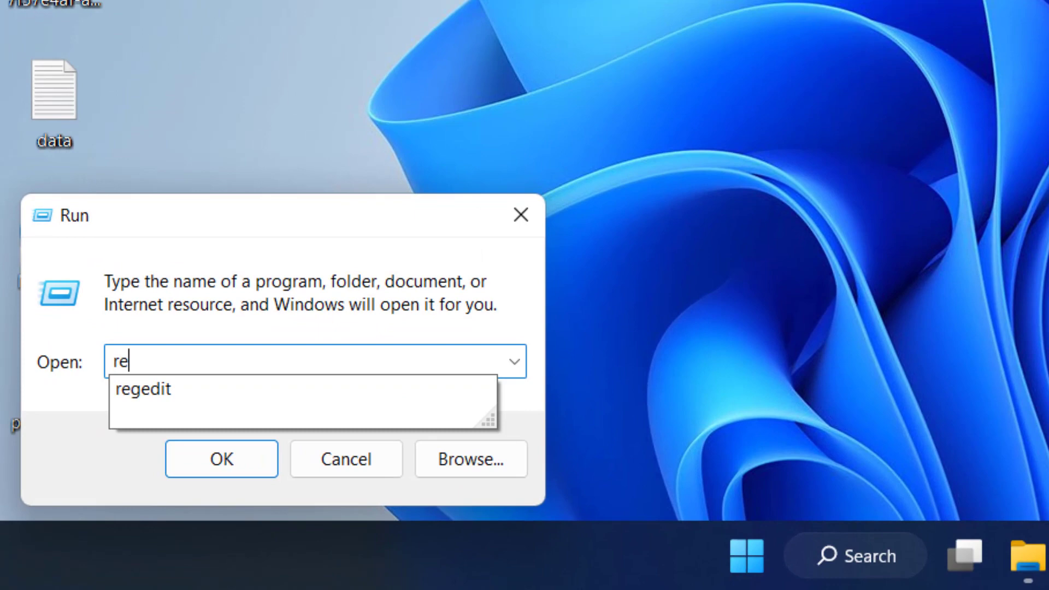
{"action": "key", "text": "Down"}
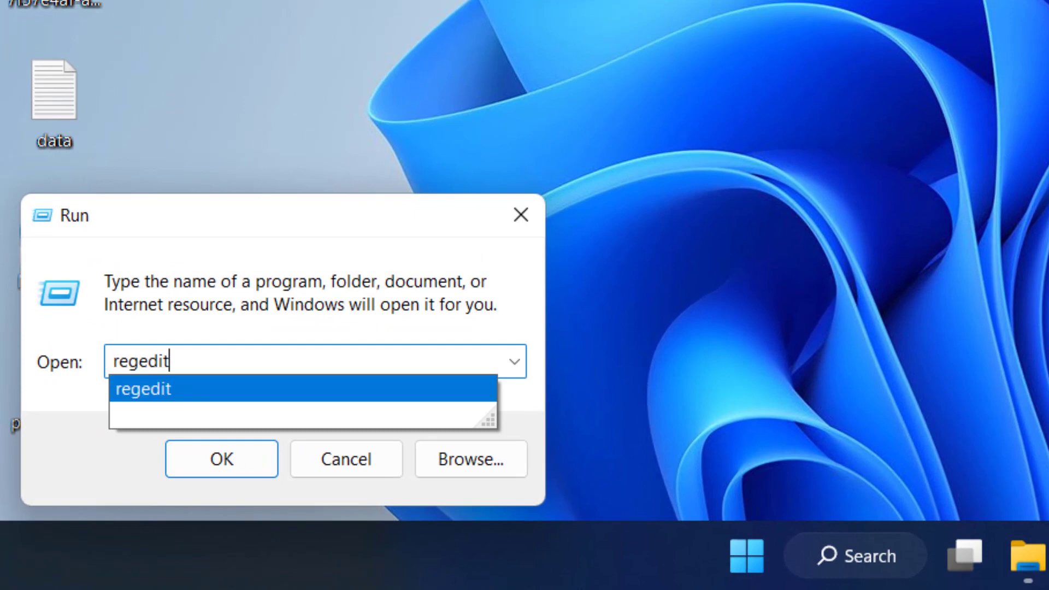
{"action": "key", "text": "Return"}
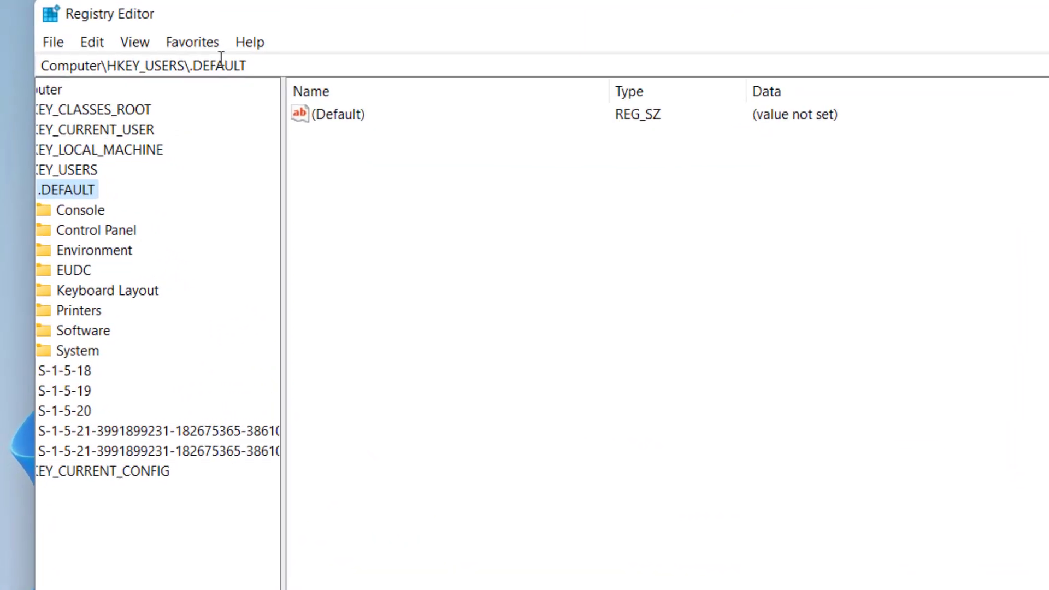
{"action": "mouse_move", "coordinate": [257, 64]}
{"action": "left_mouse_down"}
{"action": "mouse_move", "coordinate": [276, 65]}
{"action": "mouse_move", "coordinate": [45, 64]}
{"action": "left_mouse_up"}
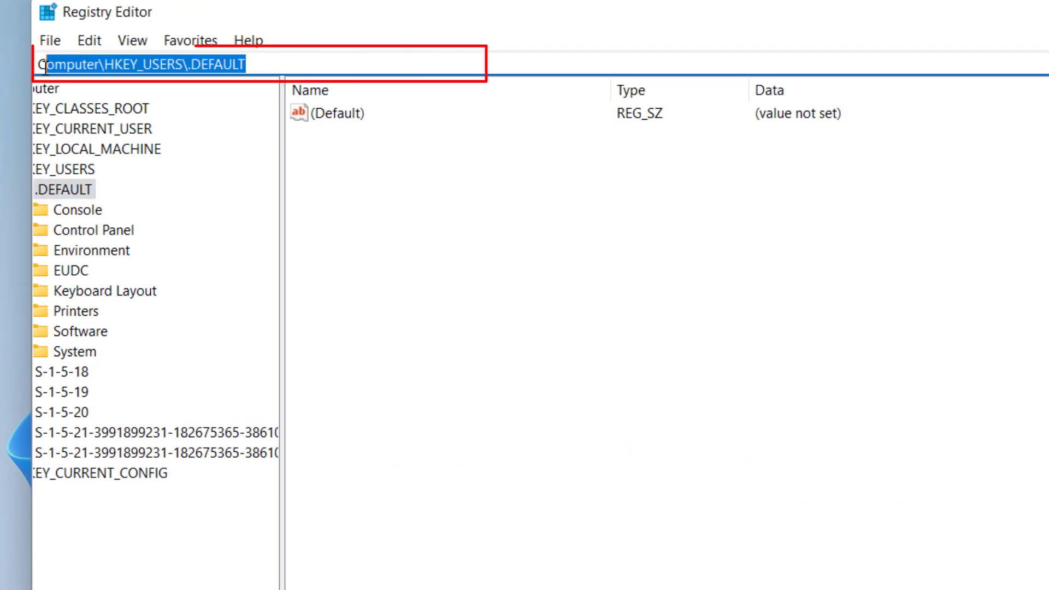
{"action": "left_click_drag", "start_coordinate": [271, 65], "coordinate": [17, 63]}
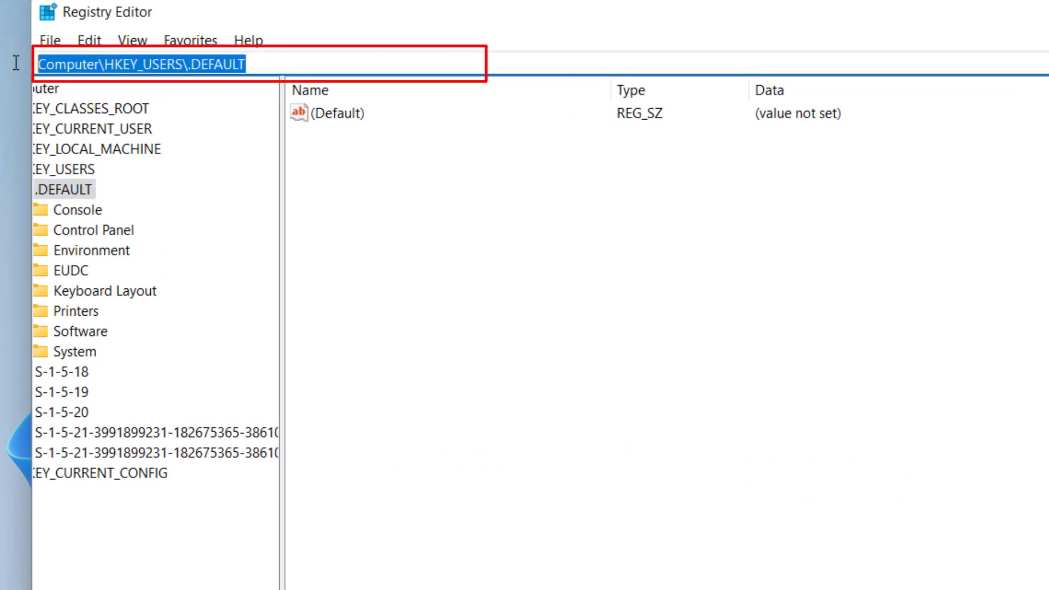
{"action": "type", "text": "Computer\\HKEY_LOCAL_MACHINE\\SOFTWARE\\Microsoft\\Cryptography"}
{"action": "key", "text": "Return"}
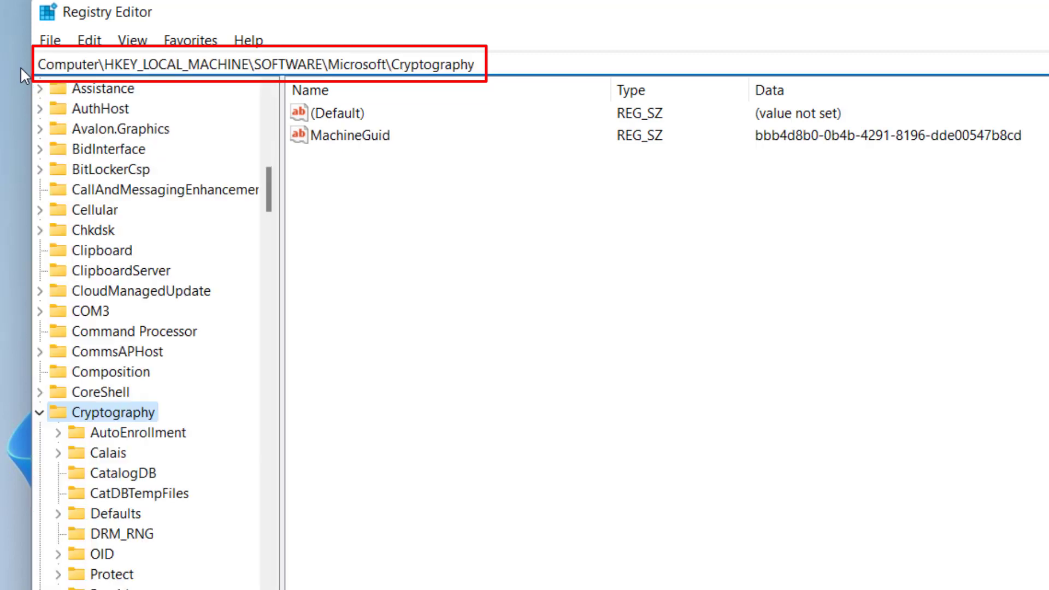
Step: Replace the MachineGuid value data with a newly pasted GUID
{"action": "left_click", "coordinate": [393, 136]}
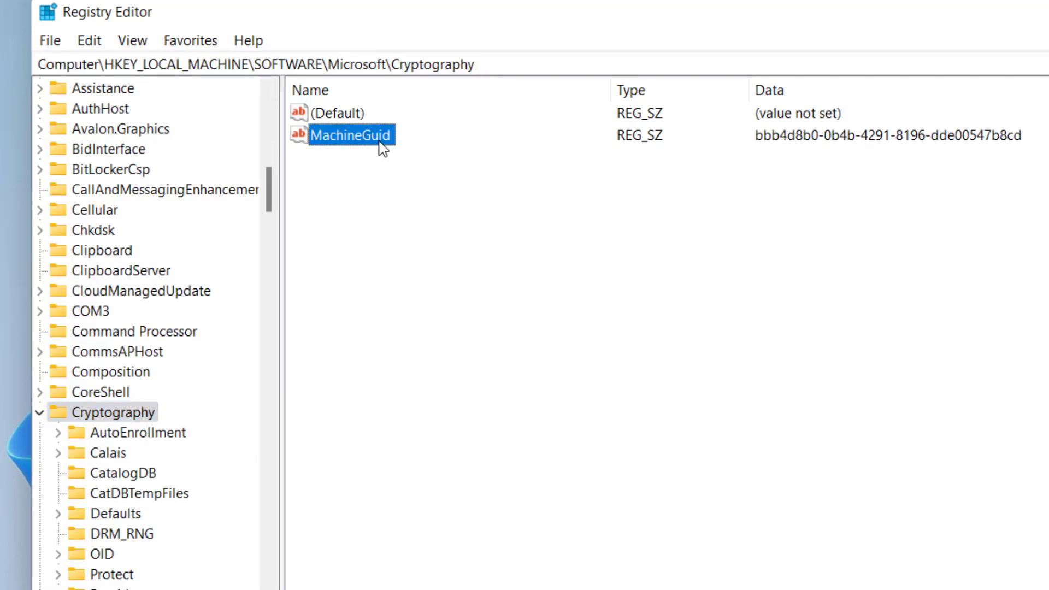
{"action": "double_click", "coordinate": [360, 142]}
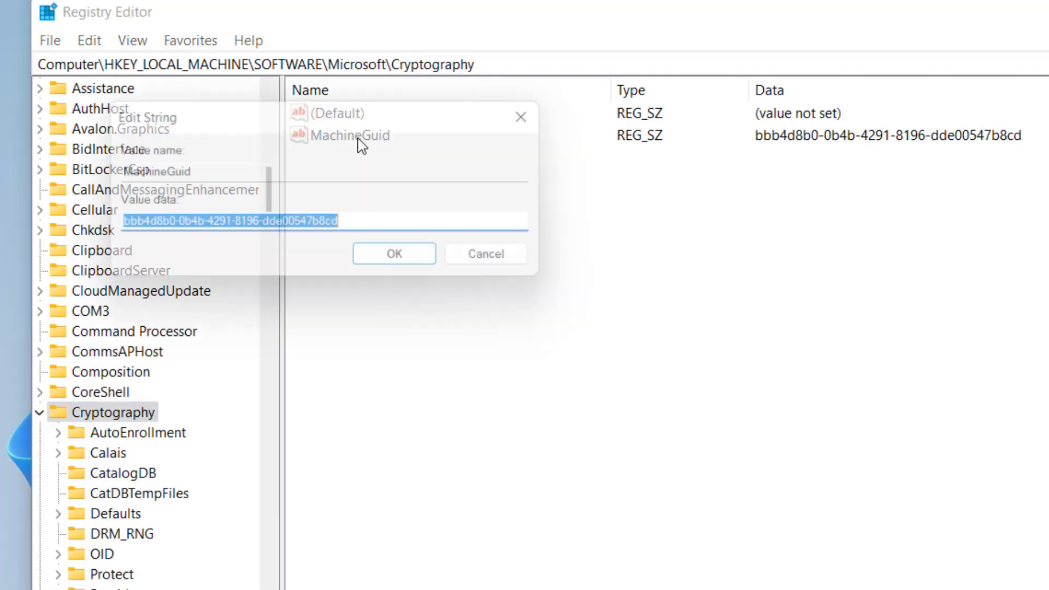
{"action": "left_click", "coordinate": [189, 228]}
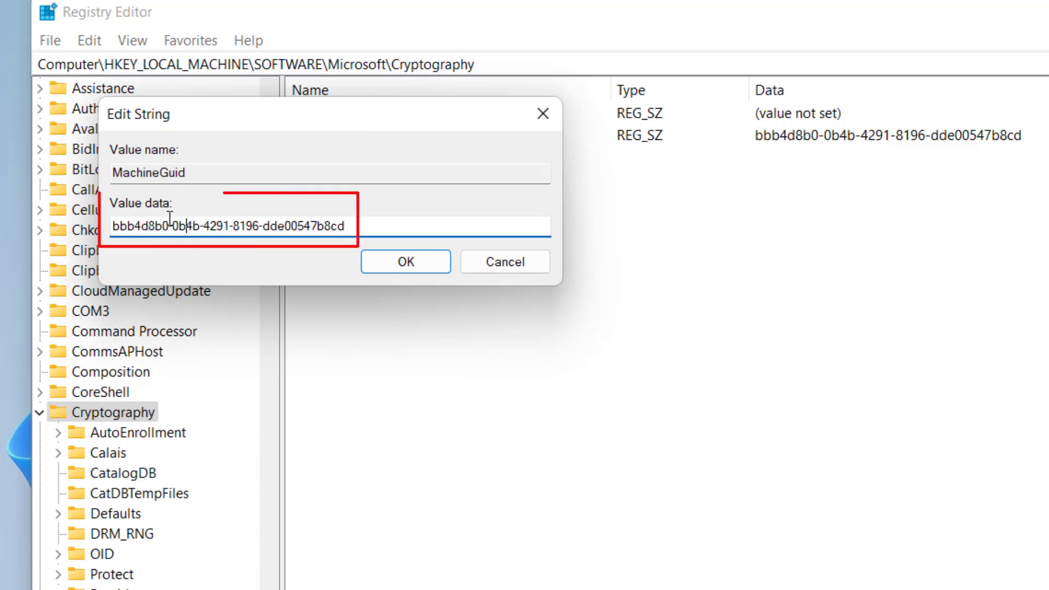
{"action": "left_click_drag", "start_coordinate": [358, 225], "coordinate": [112, 227]}
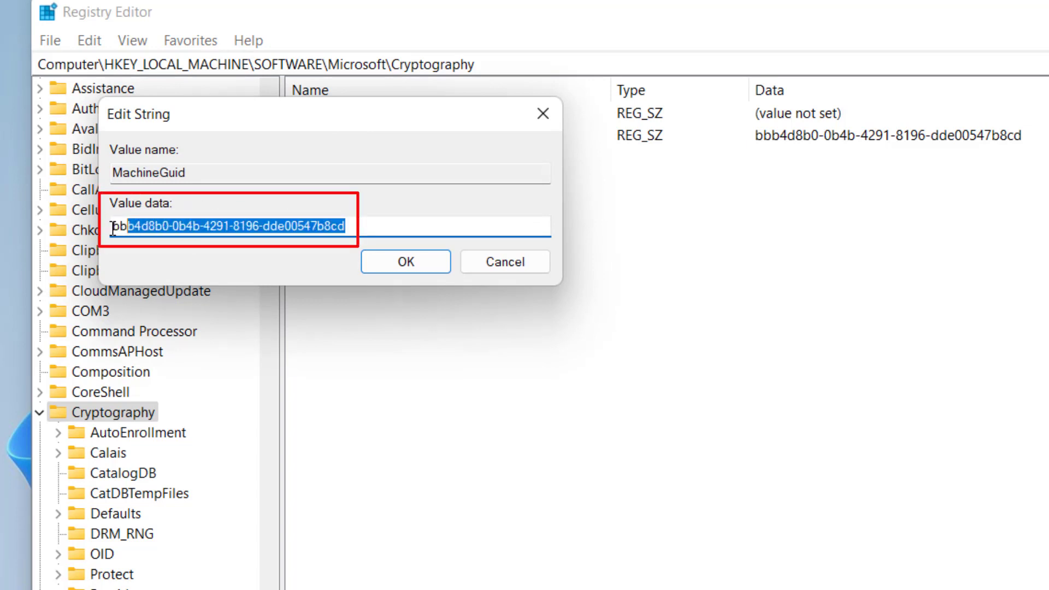
{"action": "key", "text": "BackSpace"}
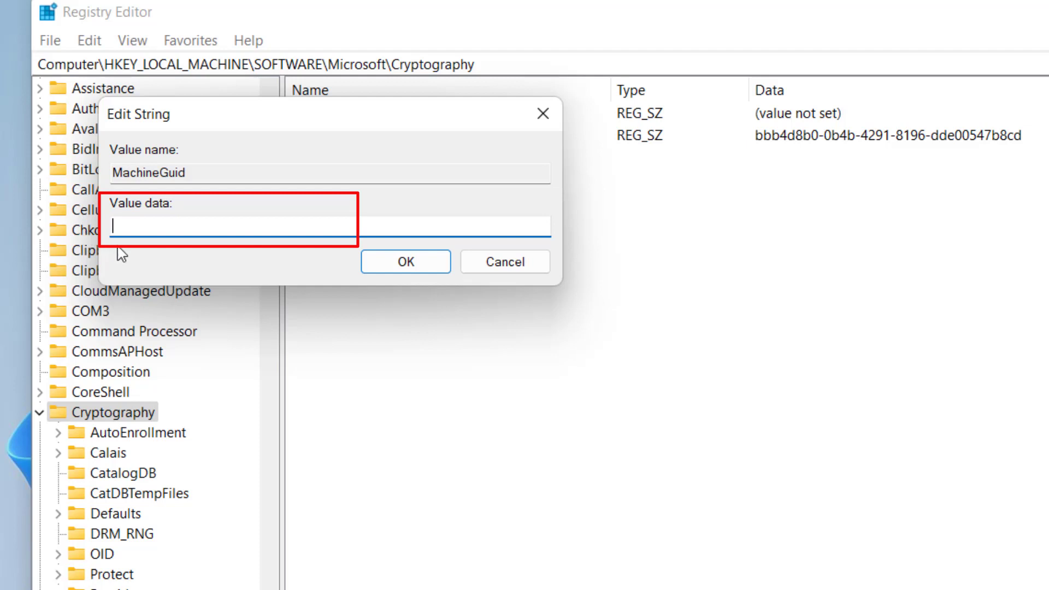
{"action": "type", "text": "d1eb246e-6243-4460-a88e-5d4e52b1ef6b"}
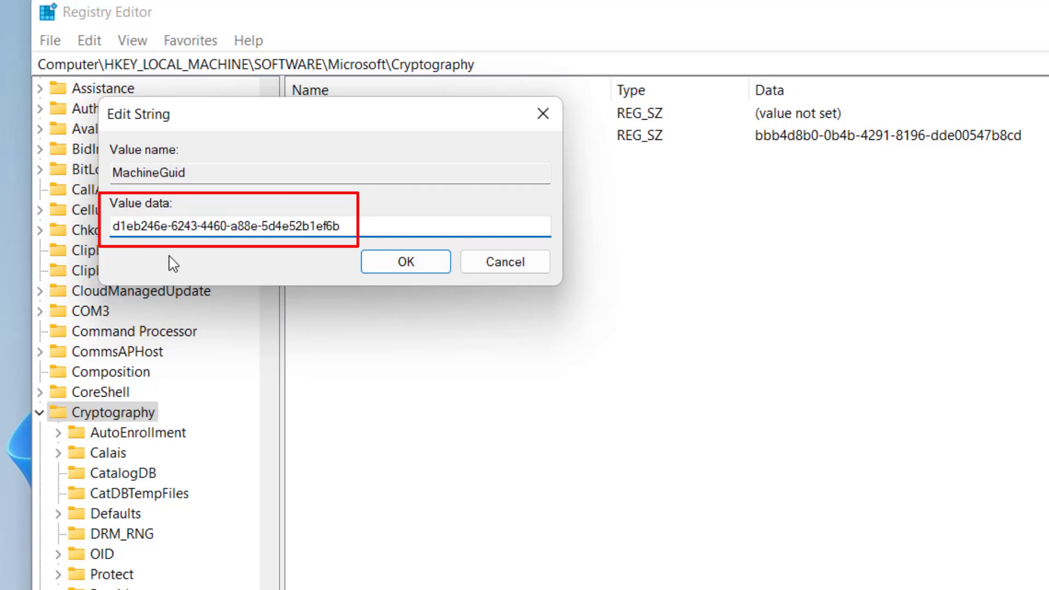
Step: Confirm the new MachineGuid value with OK
{"action": "left_click", "coordinate": [405, 261]}
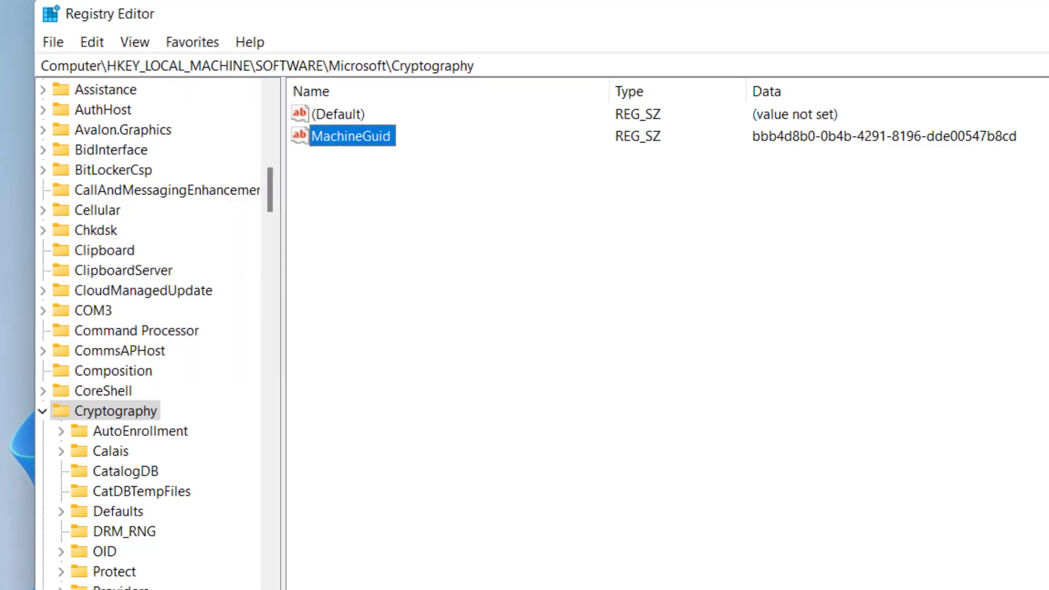